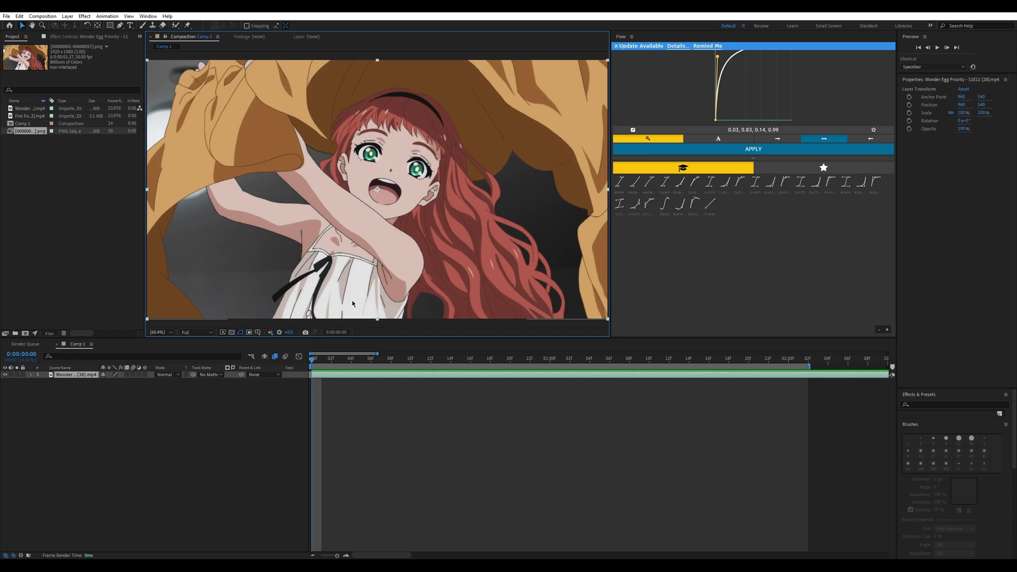
Split the clip layer every two frames from frame 2 through frame 14, and once more at frame 15.
left_click(331, 360)
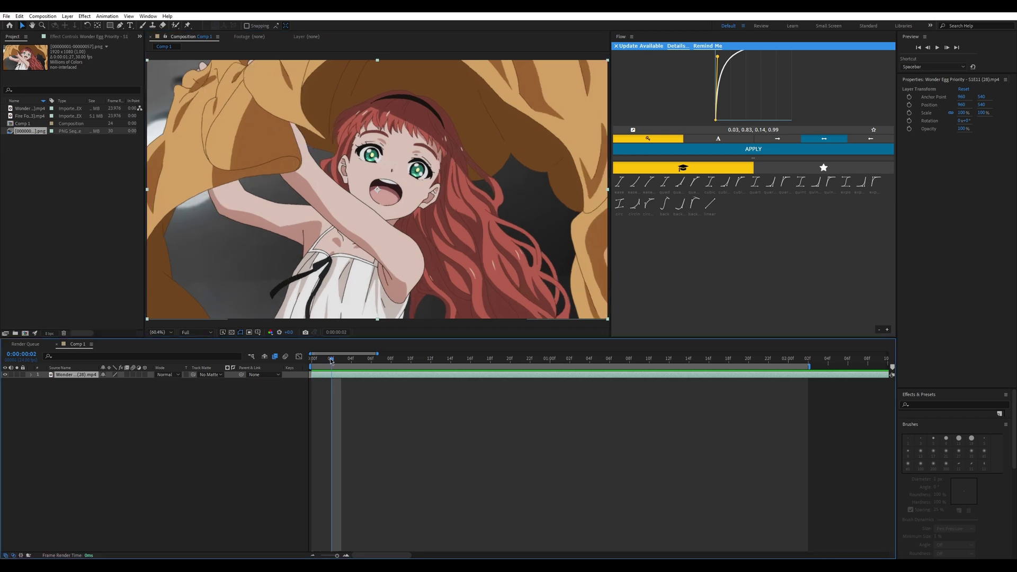
left_click(327, 360)
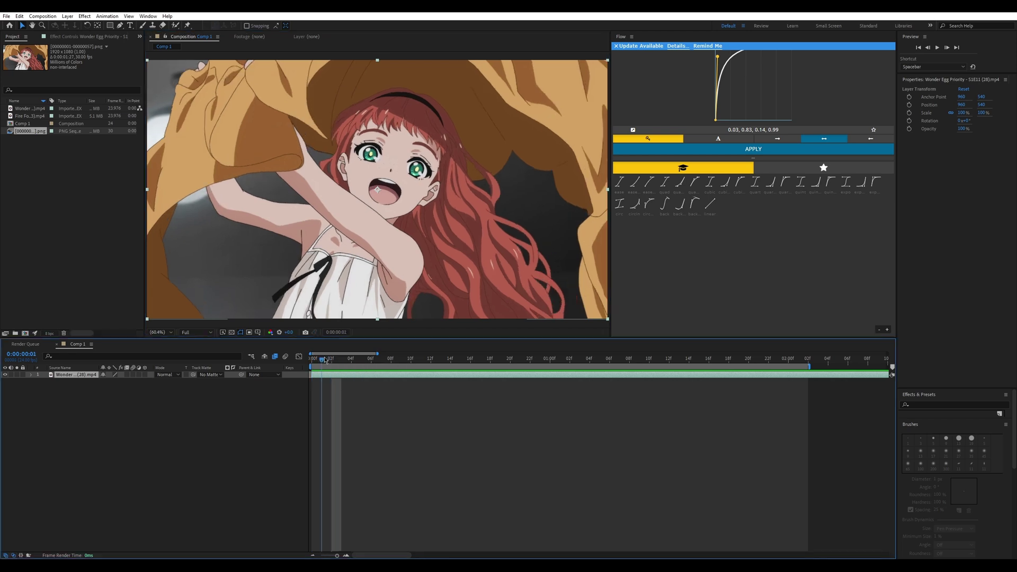
left_click(334, 359)
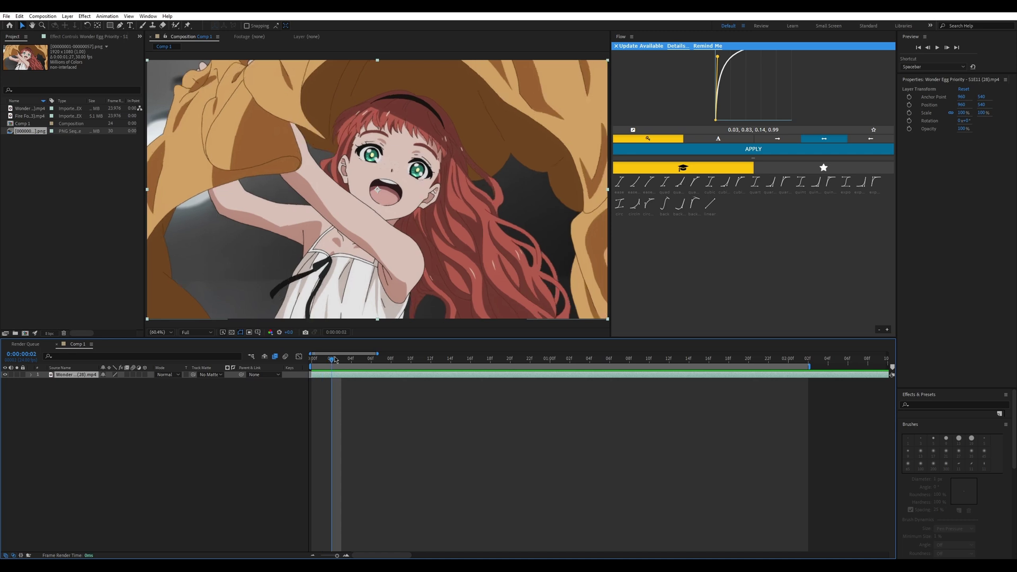
key("ctrl+shift+d")
left_click(353, 360)
key("ctrl+shift+d")
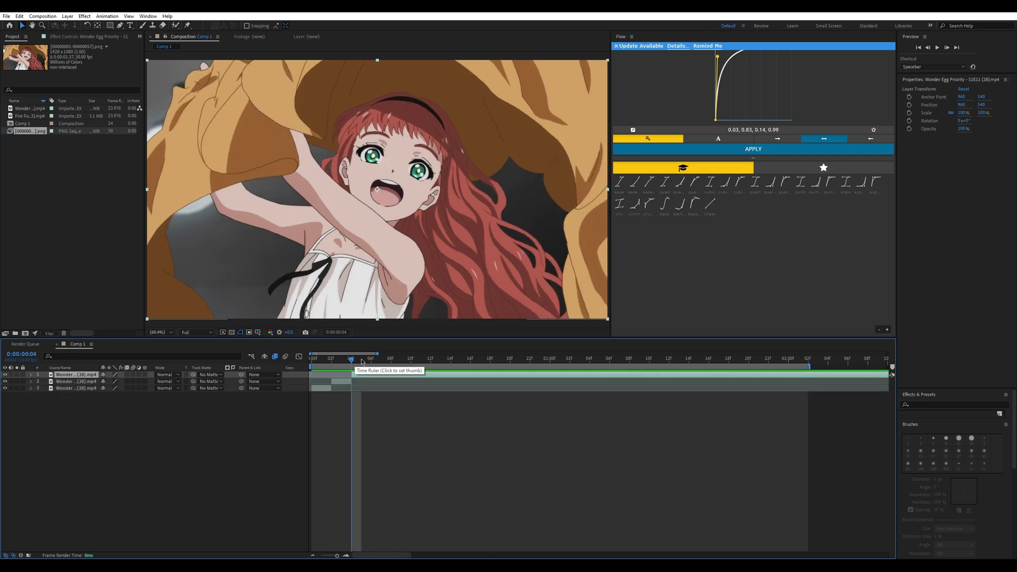
left_click(371, 360)
key("ctrl+shift+d")
left_click(390, 360)
key("ctrl+shift+d")
left_click(411, 360)
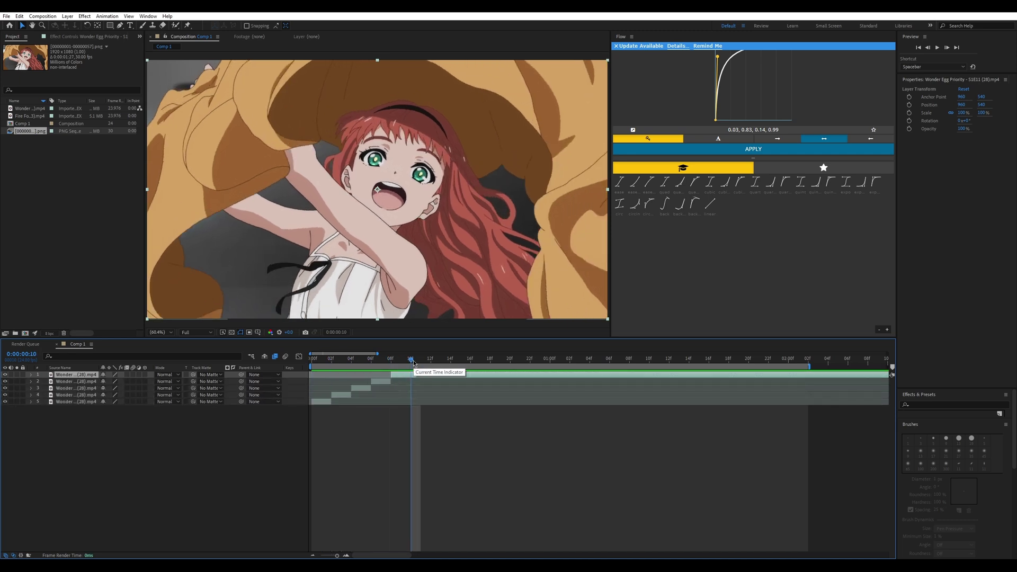
key("ctrl+shift+d")
left_click(430, 360)
key("ctrl+shift+d")
left_click(450, 360)
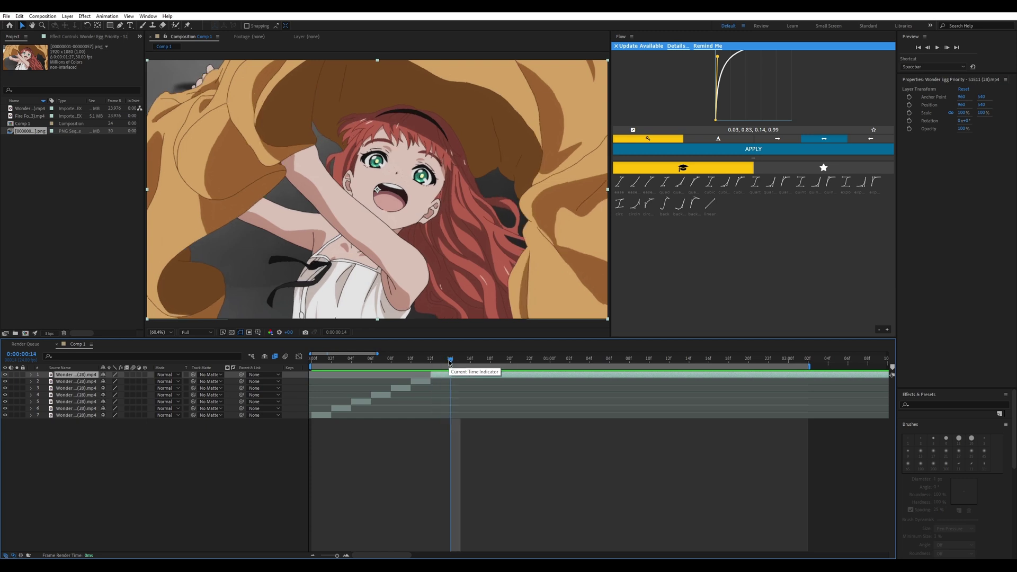
key("ctrl+shift+d")
left_click(460, 360)
key("ctrl+shift+d")
Select the eight short clip segments, leaving out the long remainder, and trim each to a single frame.
key("Home")
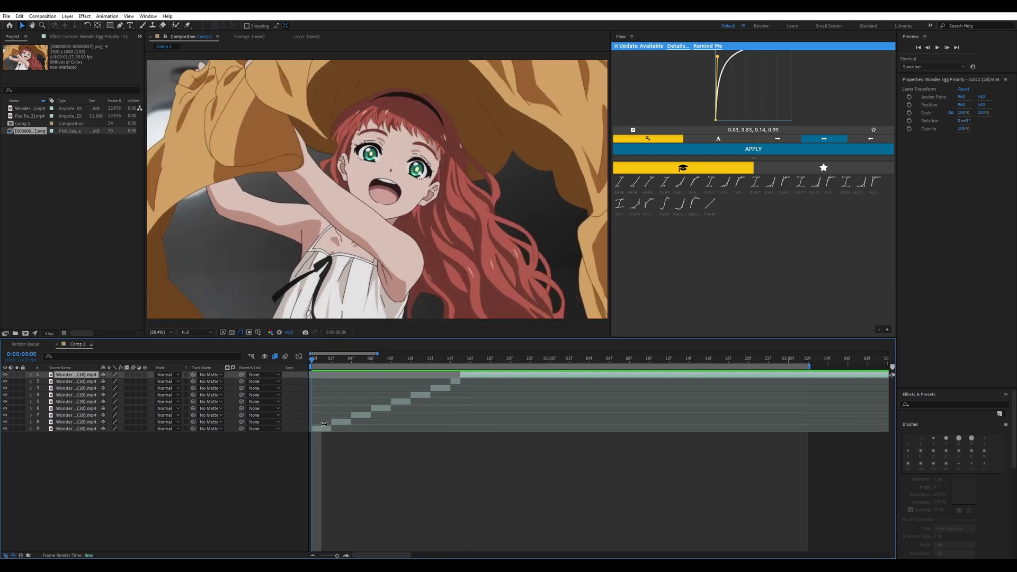
left_click(323, 428)
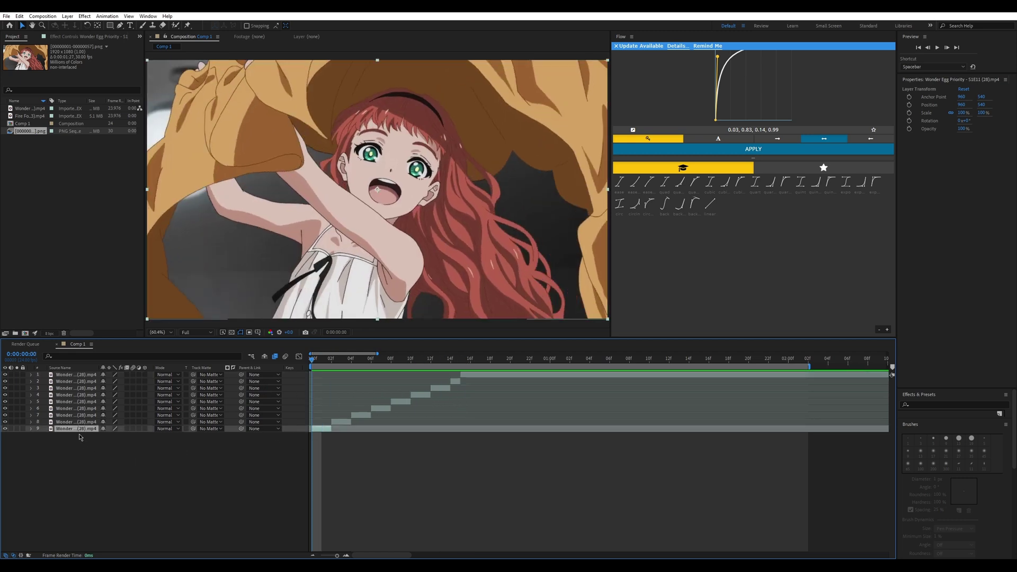
left_click(74, 381, "shift")
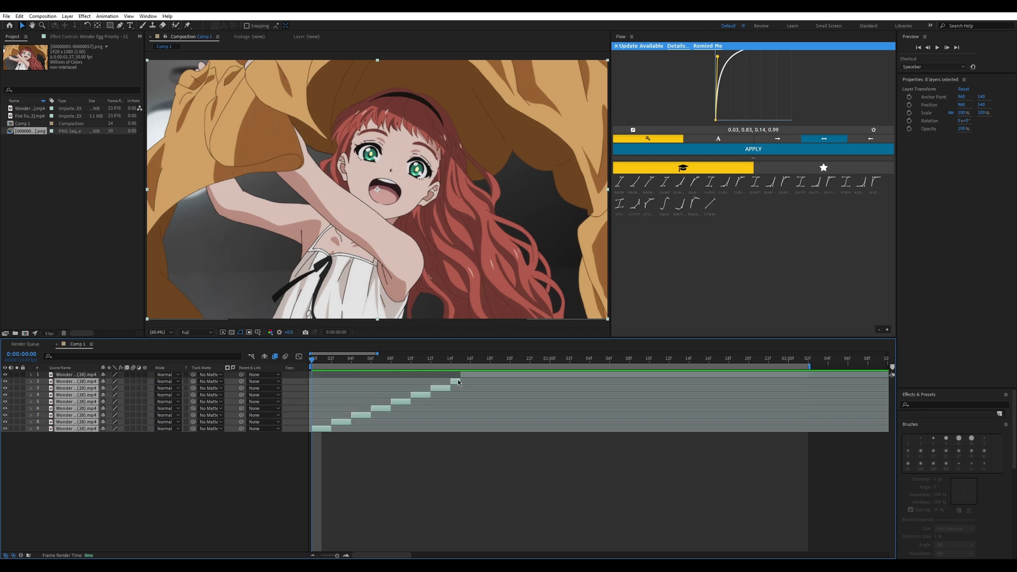
left_click_drag(457, 380, 363, 383)
Sequence the eight selected one-frame layers end to end without gaps.
right_click(343, 383)
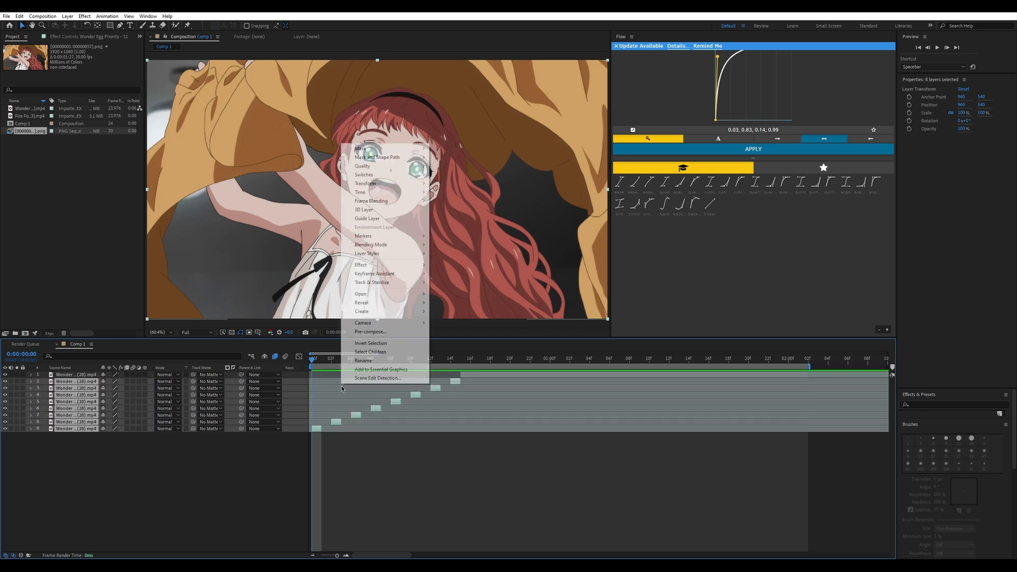
mouse_move(397, 274)
left_click(460, 343)
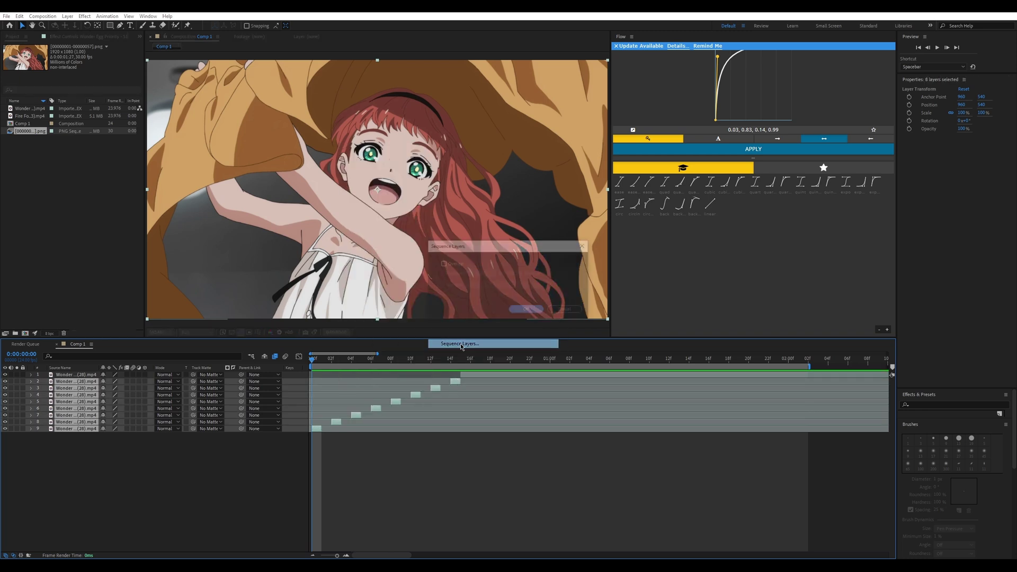
left_click(526, 311)
End the work area at frame 7, where the last one-frame layer sits, and preview the result.
left_click(380, 360)
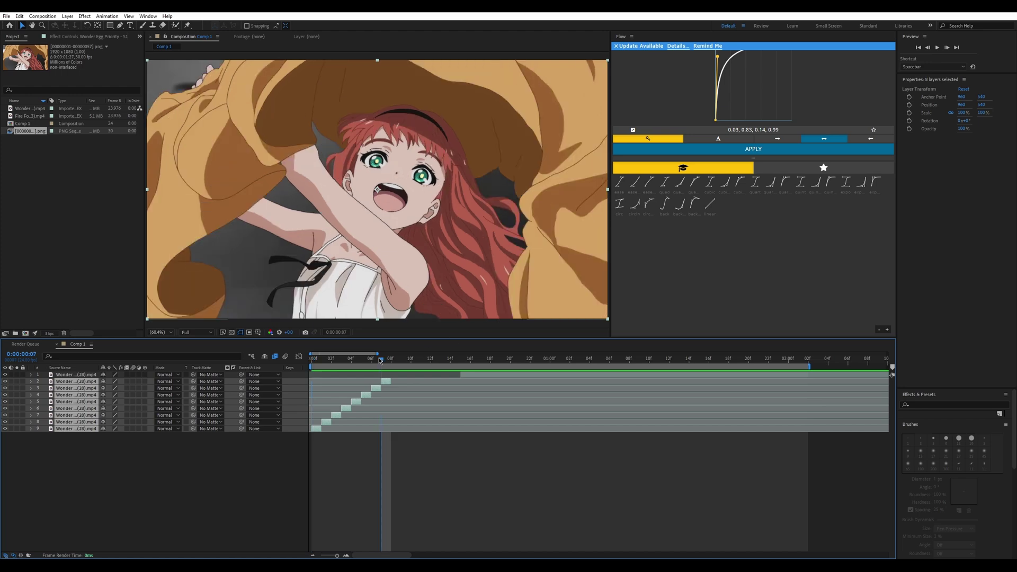
key("n")
mouse_move(380, 360)
left_mouse_down()
mouse_move(343, 365)
mouse_move(382, 361)
left_mouse_up()
key("space")
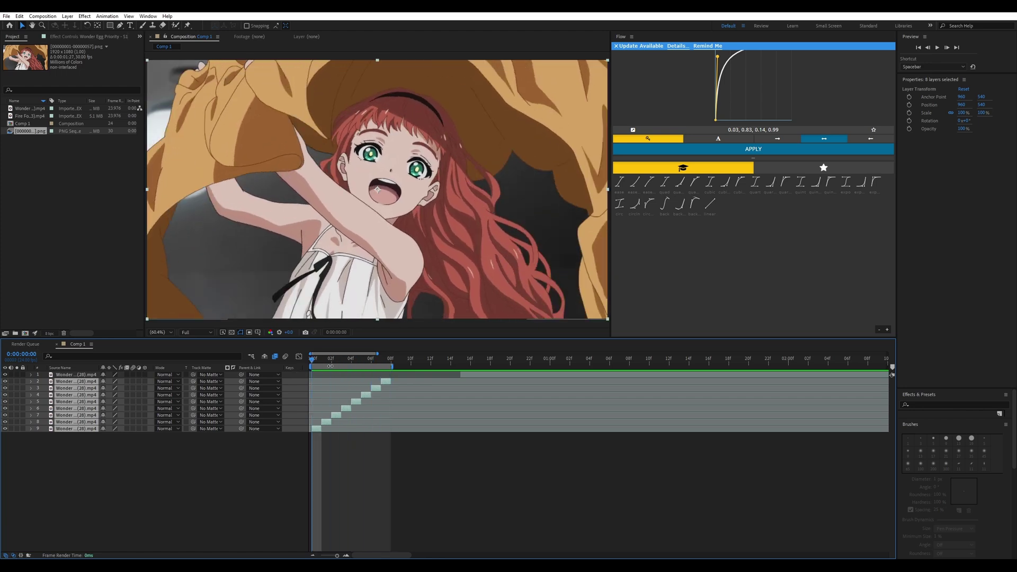
Add Comp 1 to the render queue and accept its render settings.
key("ctrl+m")
left_click(69, 405)
left_click(569, 379)
Configure the queued item's output module with the AVI format and audio output off.
left_click(122, 412)
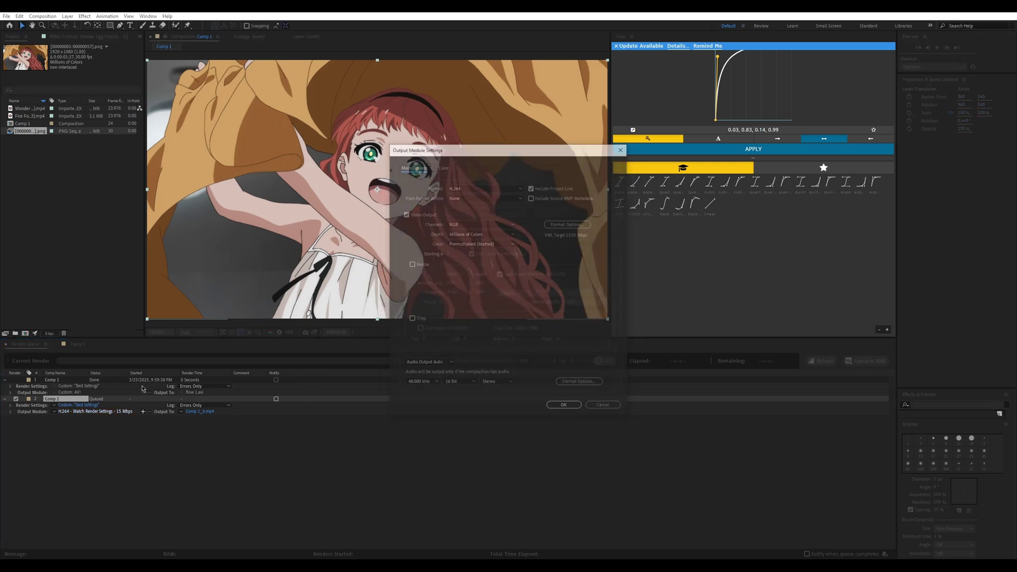
left_click(464, 188)
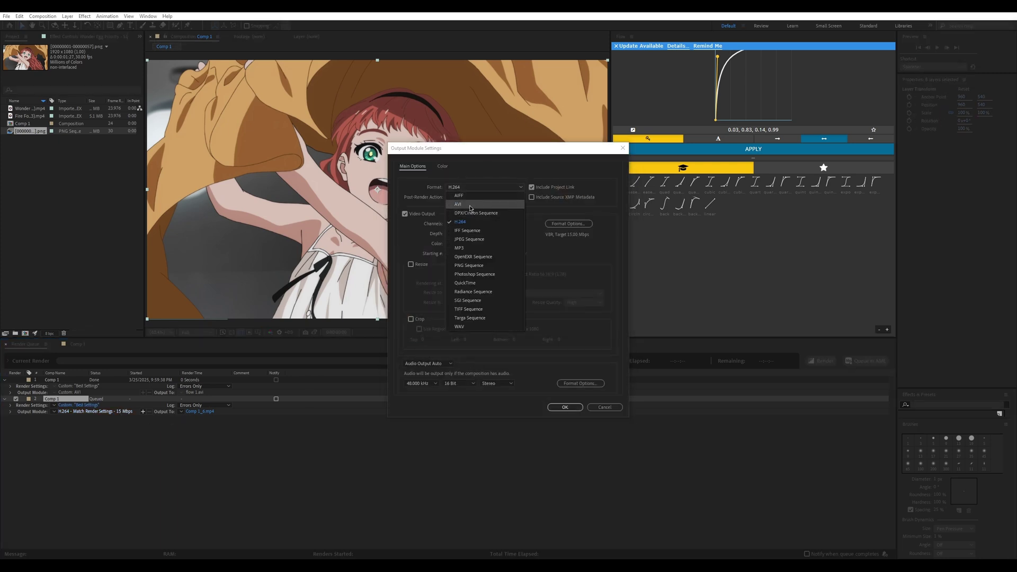
left_click(469, 208)
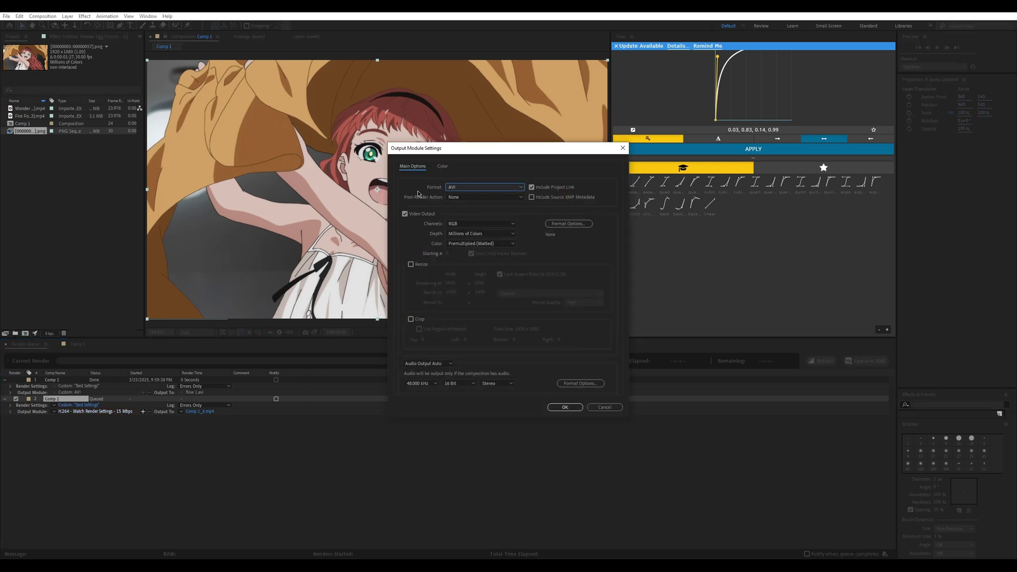
left_click(435, 365)
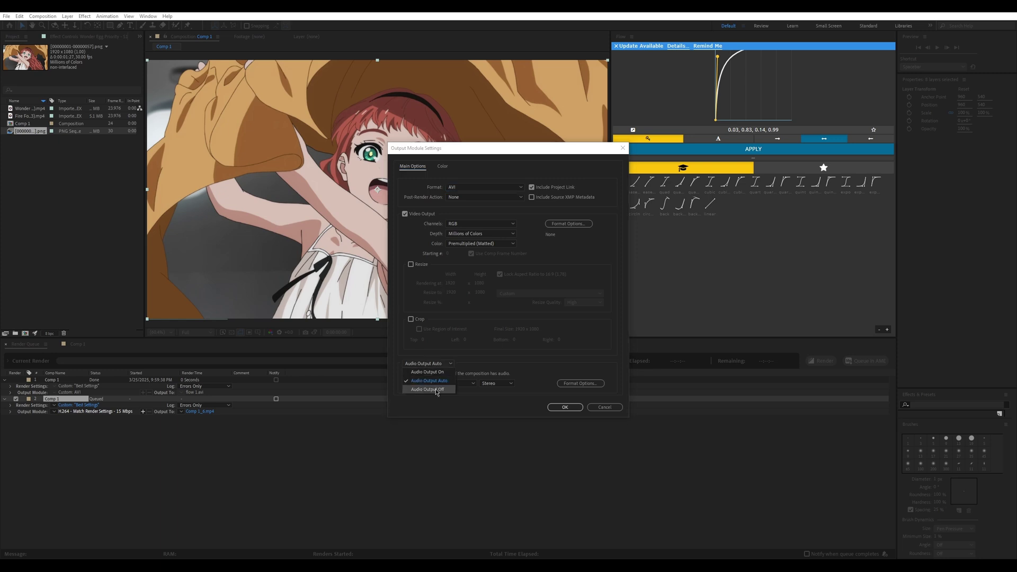
left_click(436, 390)
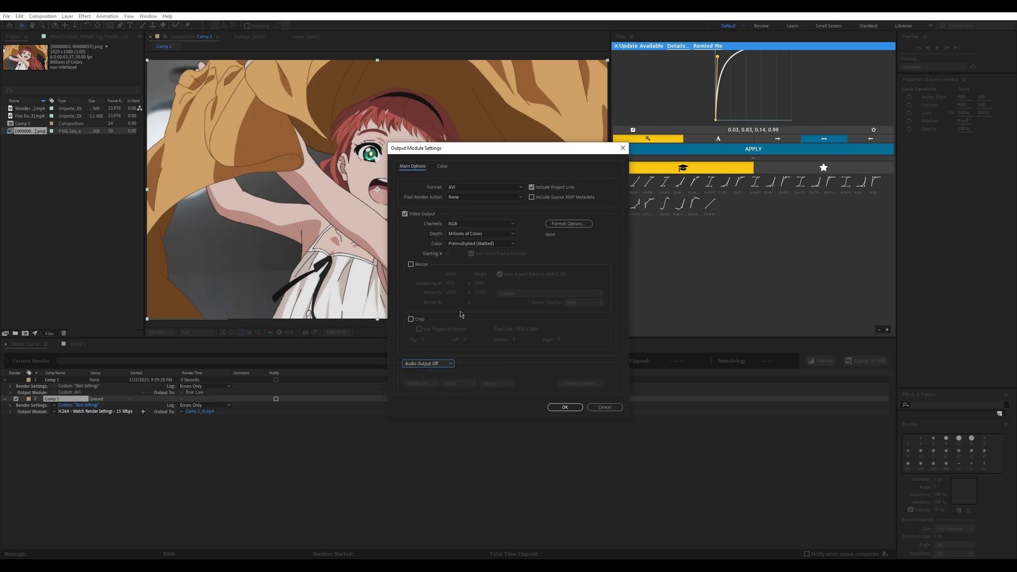
left_click(565, 407)
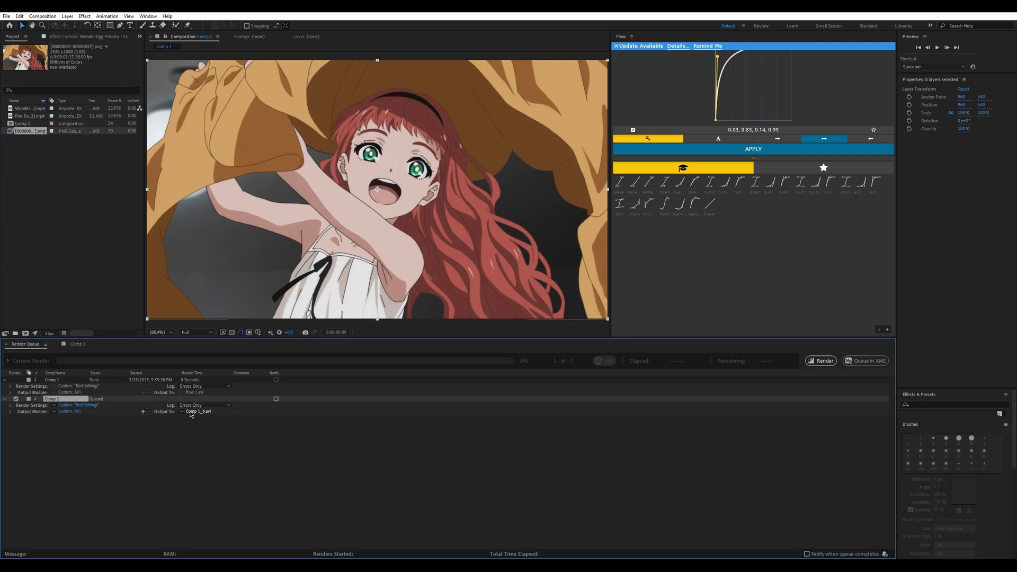
Name the render output "flow 2" in the Videos folder and render it.
left_click(191, 412)
left_click(33, 248)
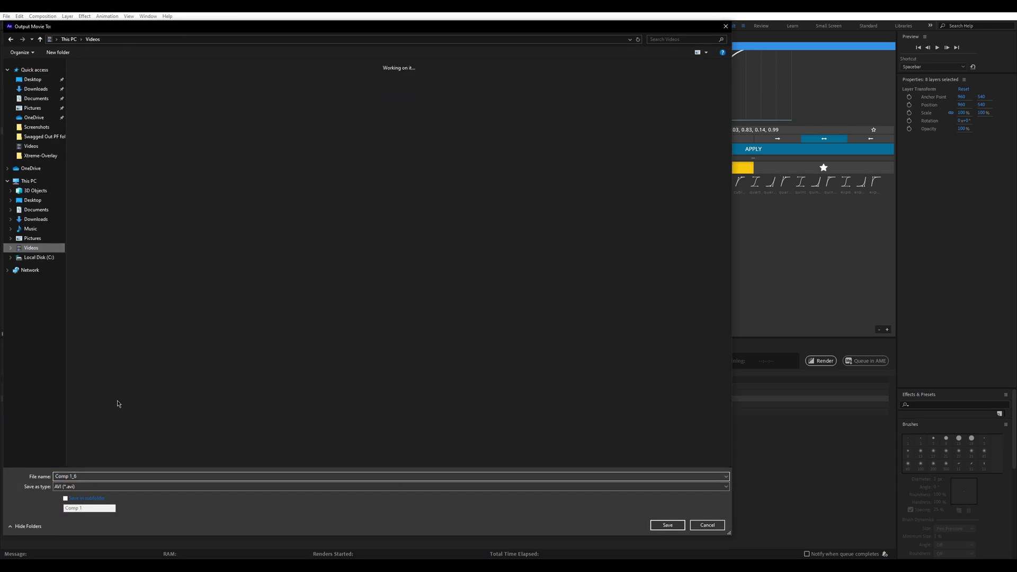
key("BackSpace")
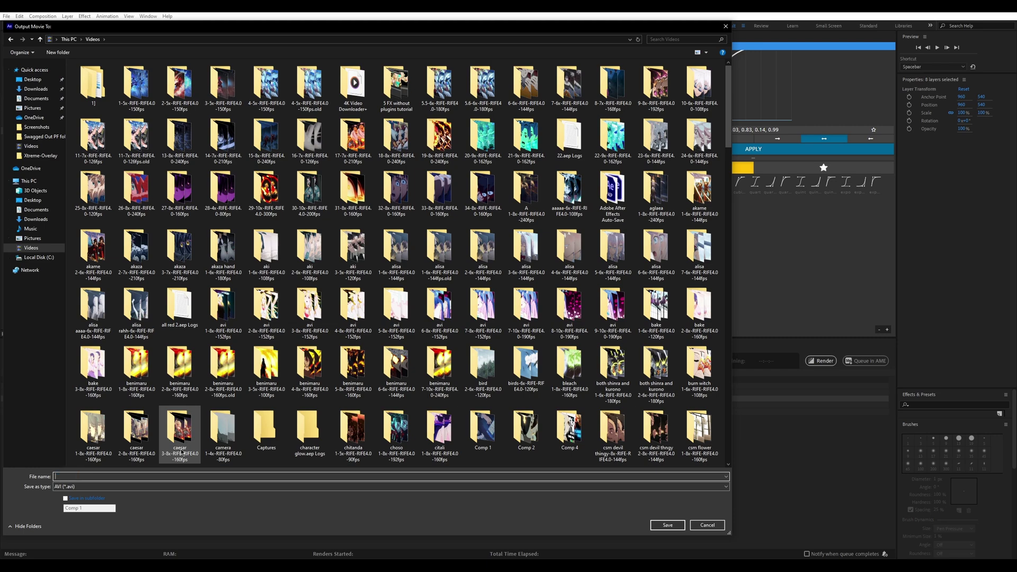
type("flow 2")
key("Return")
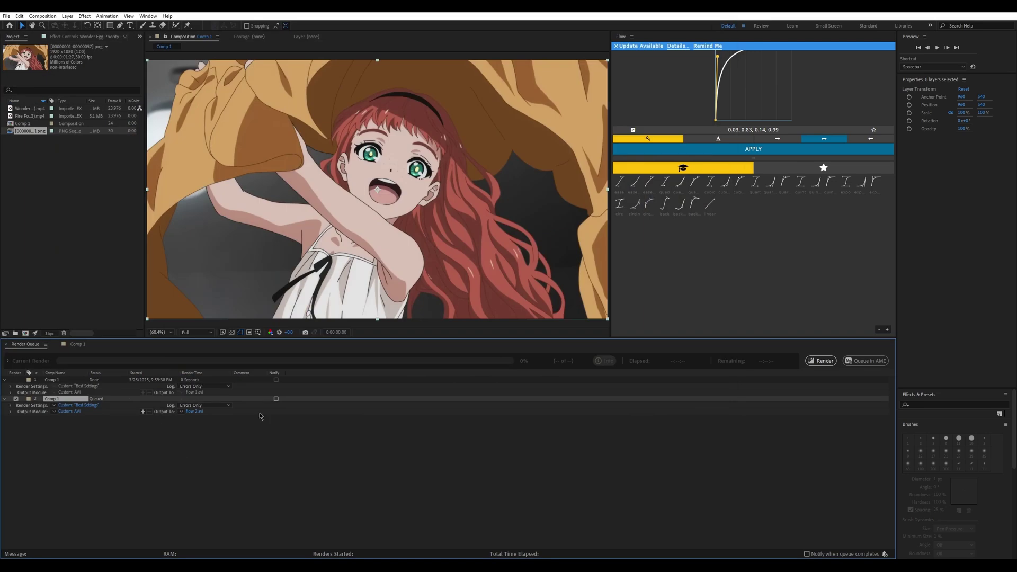
left_click(820, 361)
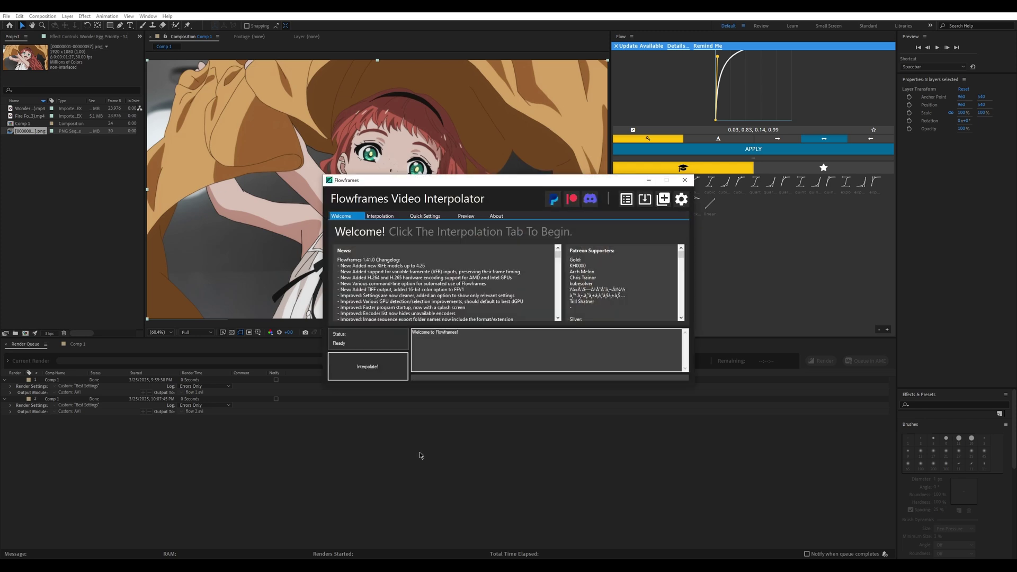
In Flowframes, keep the RIFE CUDA/Pytorch interpolation AI and load flow 2.avi from the Videos folder as the input video.
left_click(383, 217)
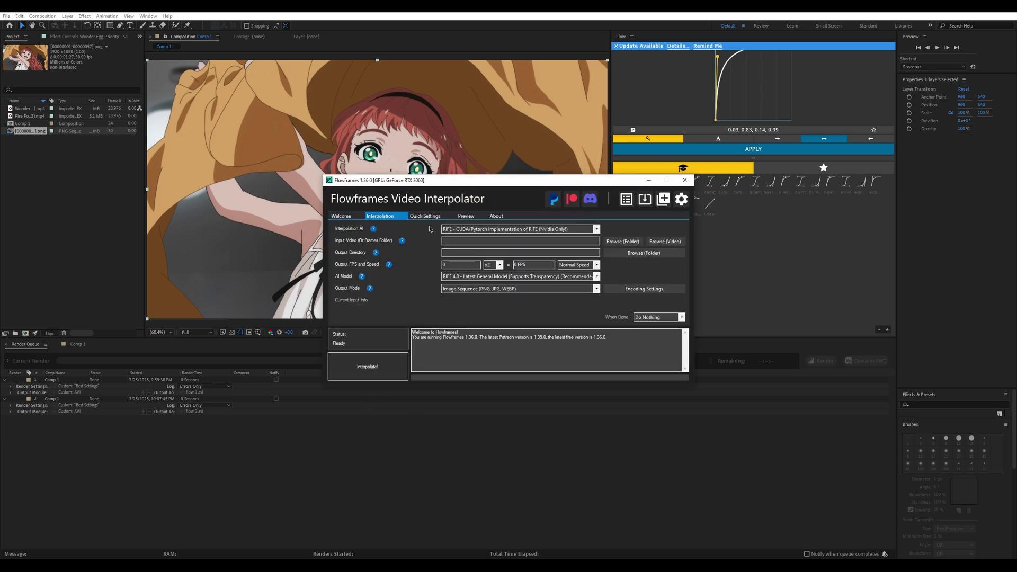
left_click(463, 231)
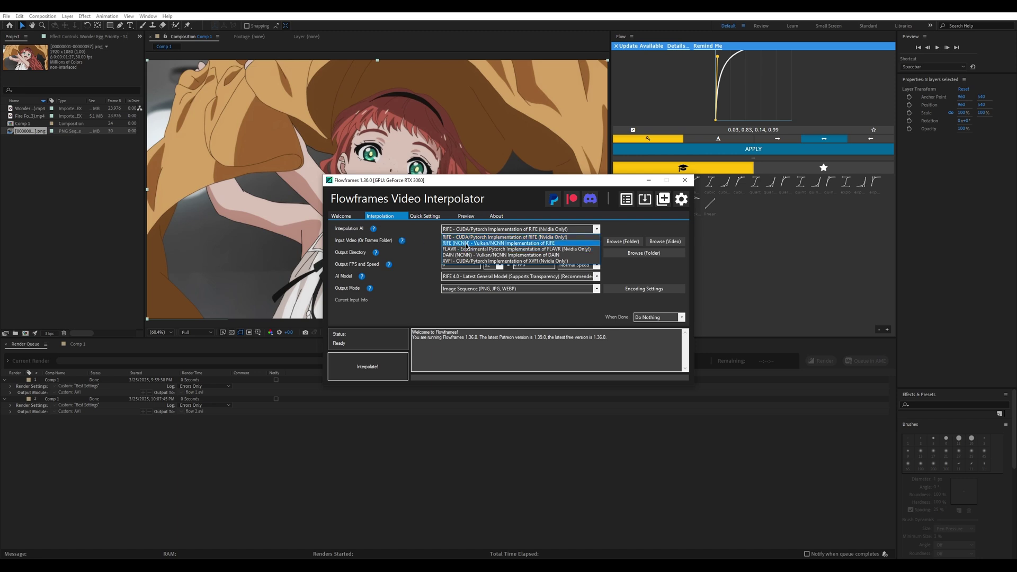
left_click(423, 236)
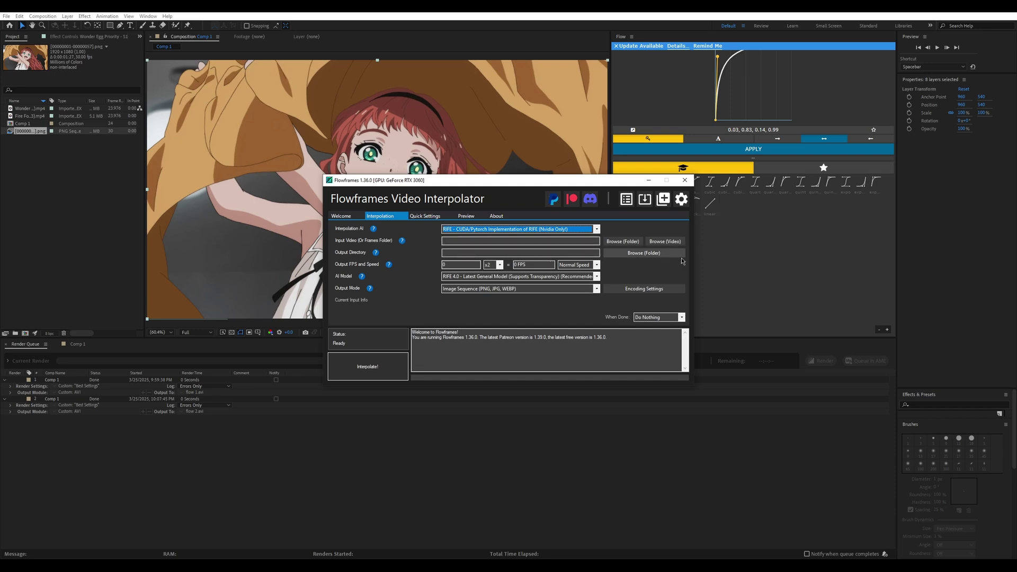
left_click(665, 242)
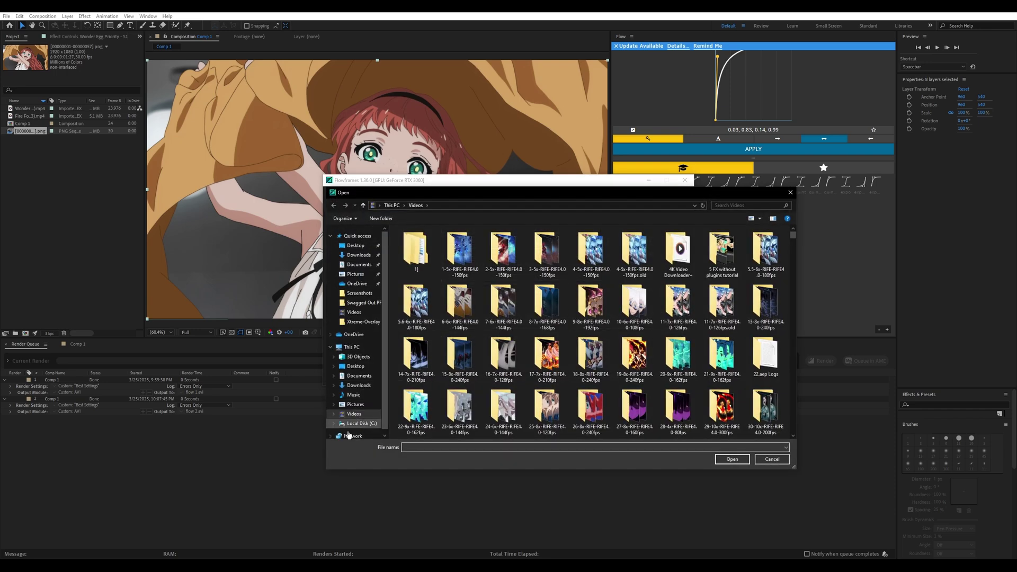
type("flow 2")
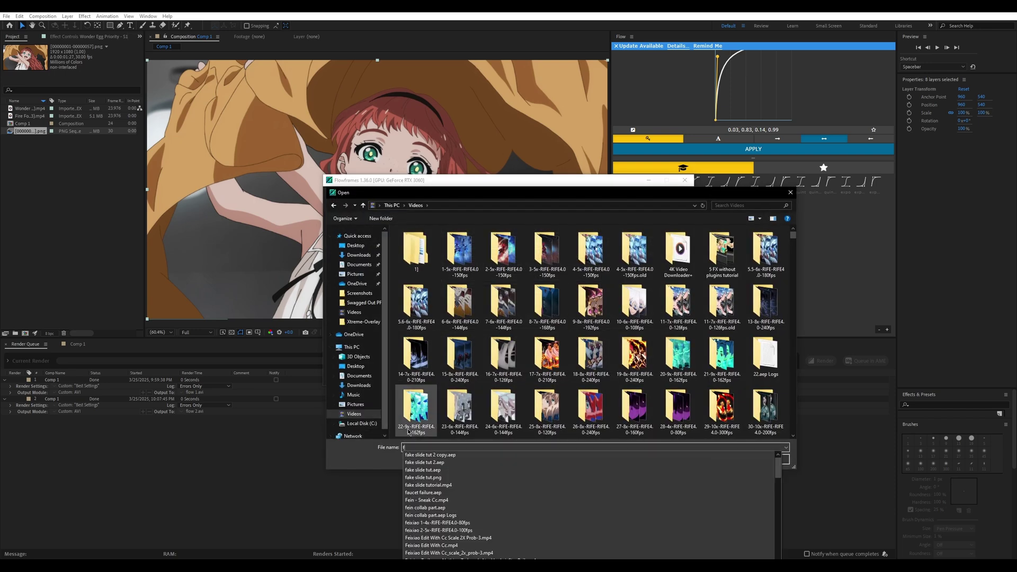
left_click(444, 455)
key("Return")
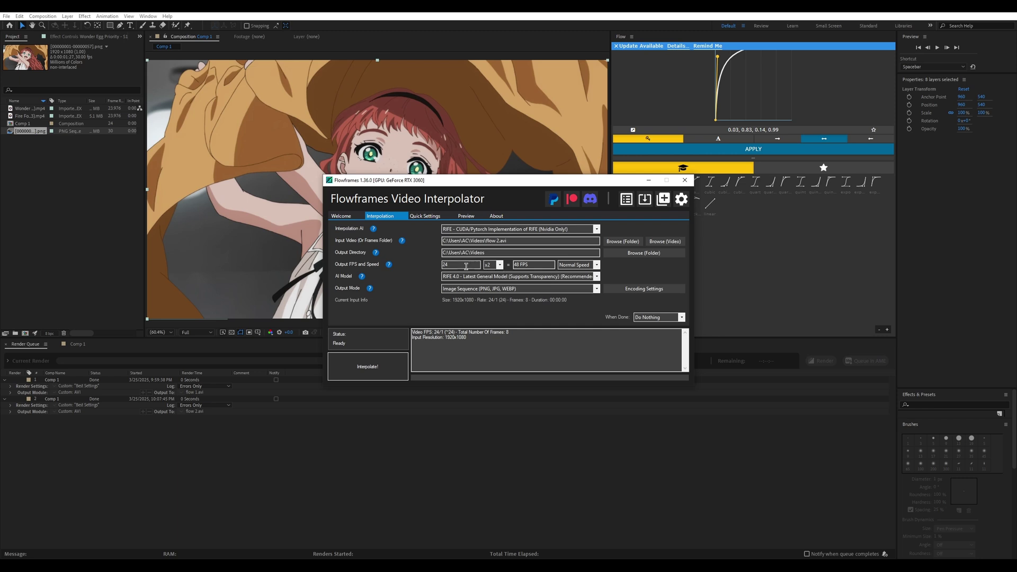
Set the output frame-rate multiplier to x8 and keep the RIFE 4.0 AI model.
left_click(499, 266)
left_click(490, 323)
left_click(499, 265)
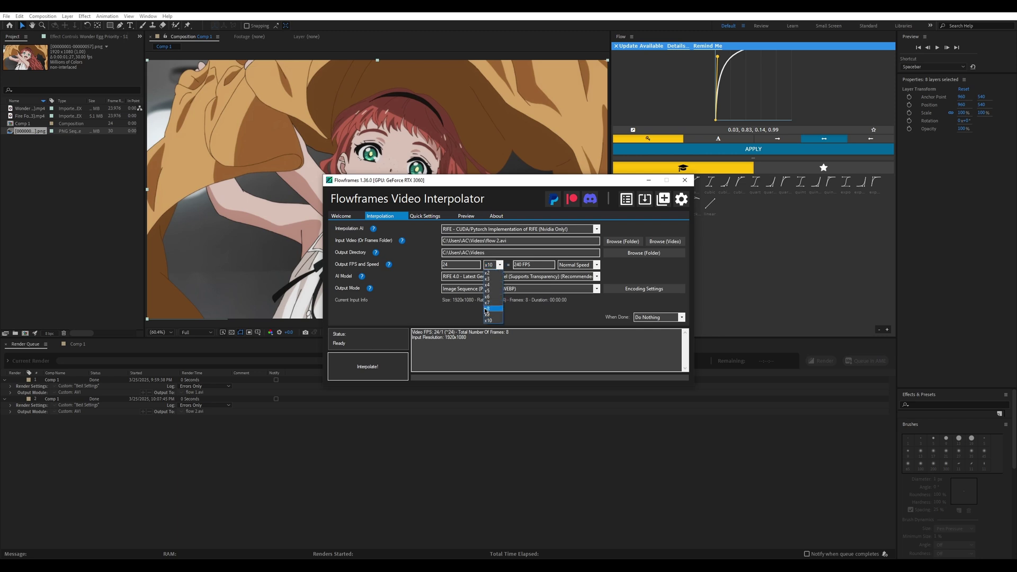
left_click(486, 310)
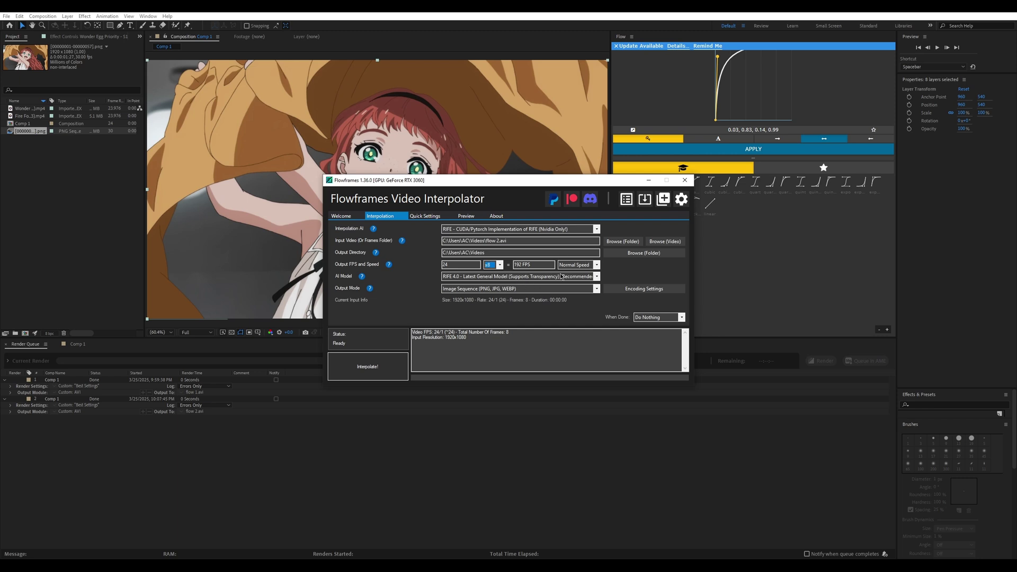
left_click(446, 278)
left_click(430, 286)
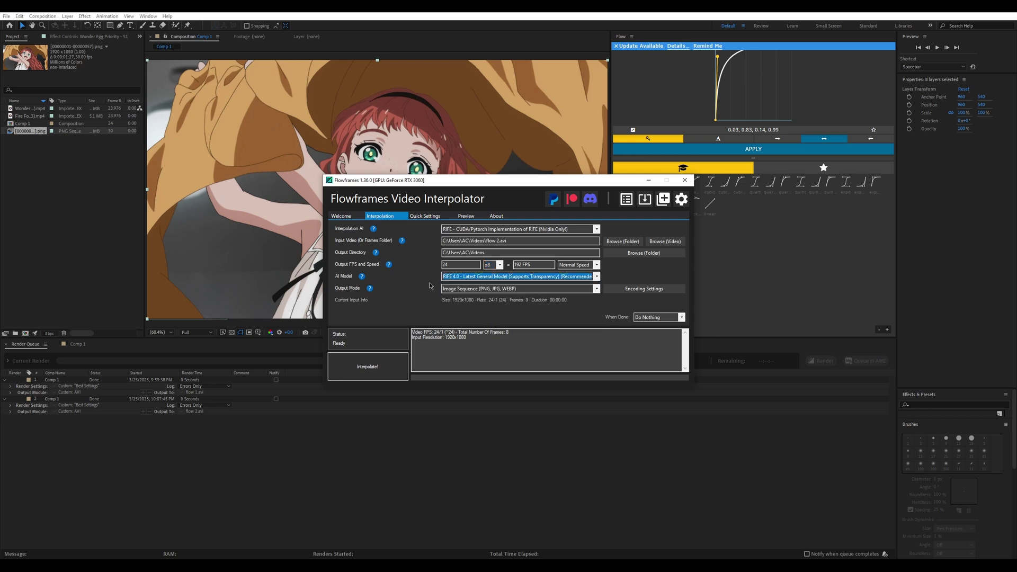
Set the output mode to Image Sequence (PNG, JPG, WEBP) and run the interpolation.
left_click(464, 290)
left_click(462, 298)
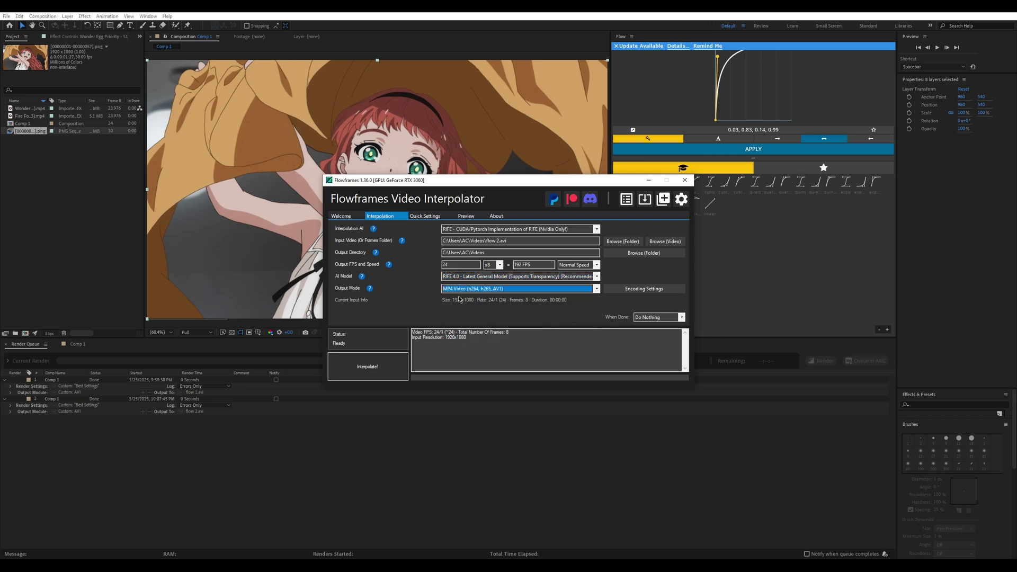
left_click(457, 290)
left_click(452, 335)
left_click(380, 366)
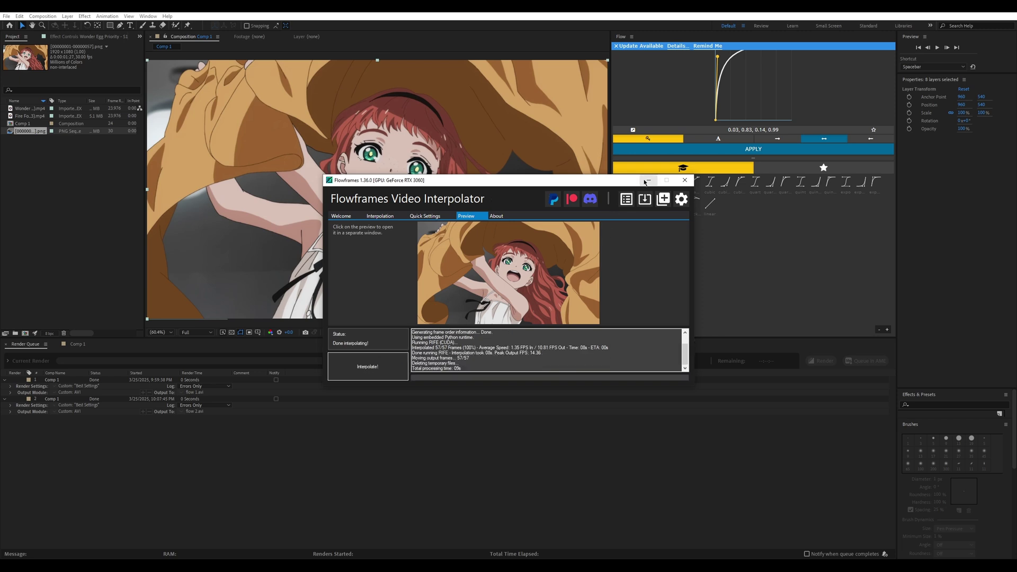
In After Effects' Comp 1 timeline, extend the work area to about 0:00:04:09 and hide all the clip layers.
left_click(78, 345)
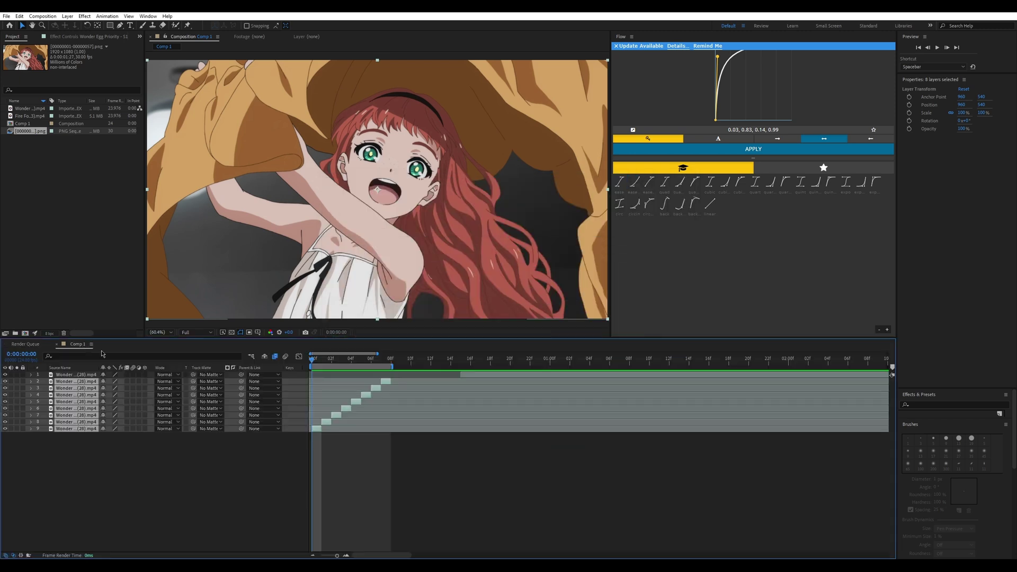
left_click(313, 555)
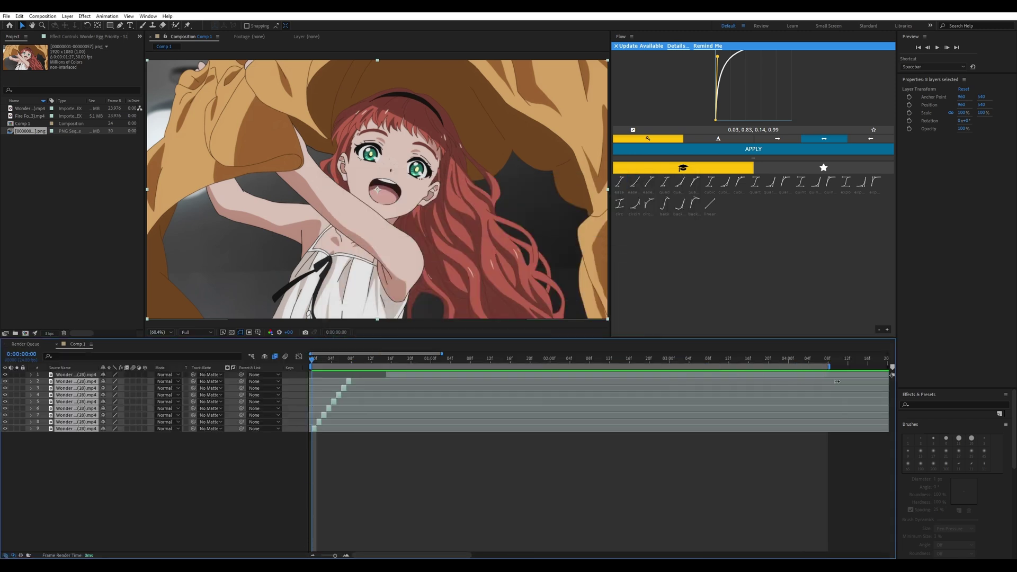
left_click(63, 374)
left_click_drag(5, 375, 6, 430)
Delete the eight trimmed single-frame layers beneath the main clip layer in Comp 1.
left_click(348, 381)
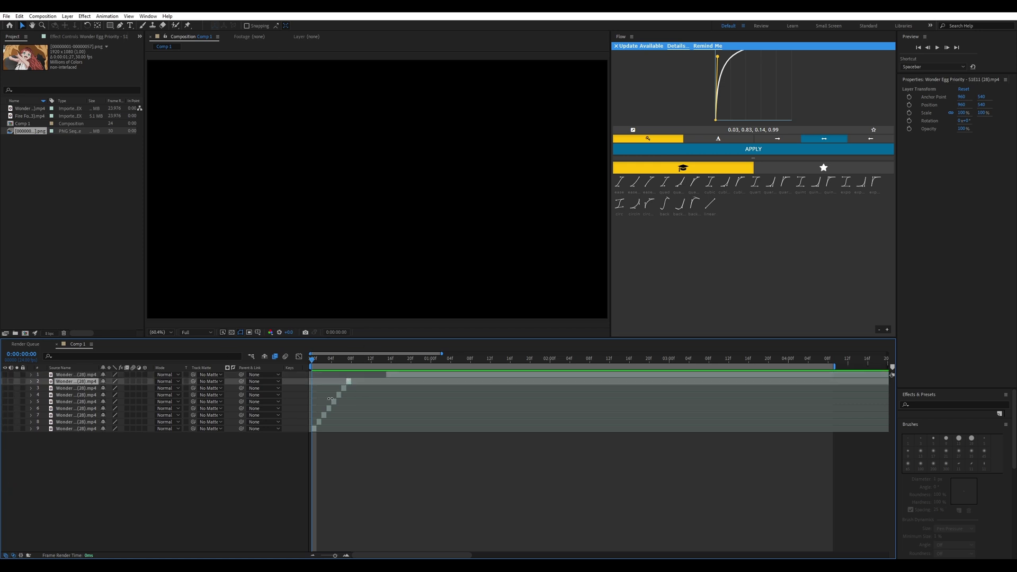
left_click(312, 428, "shift")
key("Delete")
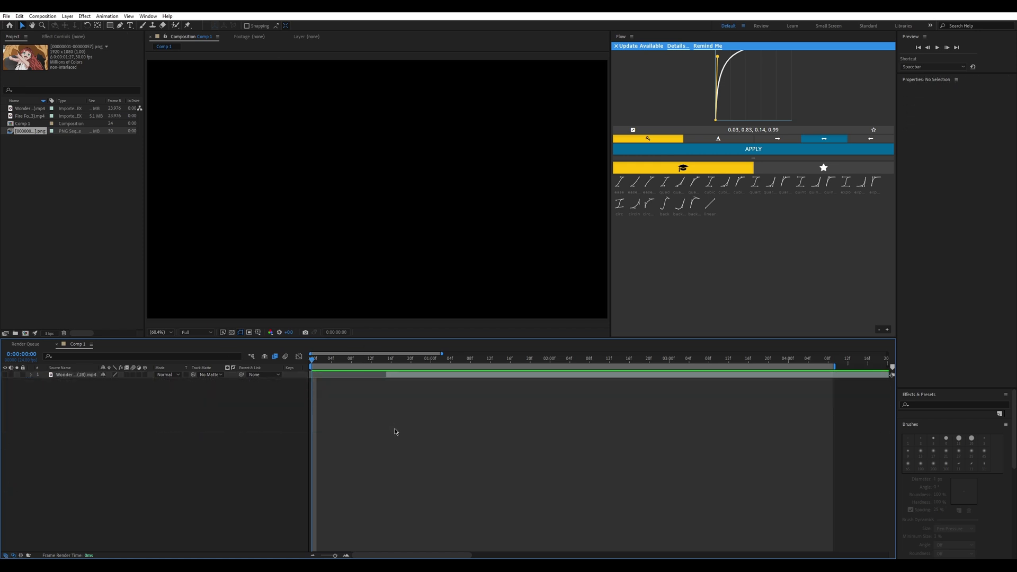
Import the interpolated PNG sequence from the flow 2 output folder in Videos.
key("ctrl+i")
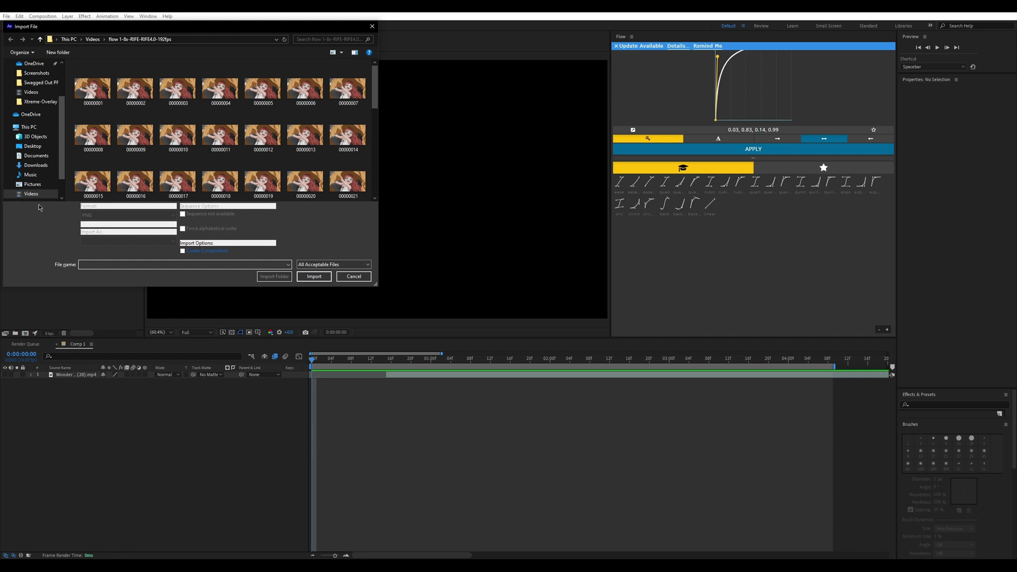
left_click(30, 193)
left_click(82, 264)
type("flow 2")
left_click(111, 272)
left_click(314, 276)
double_click(91, 88)
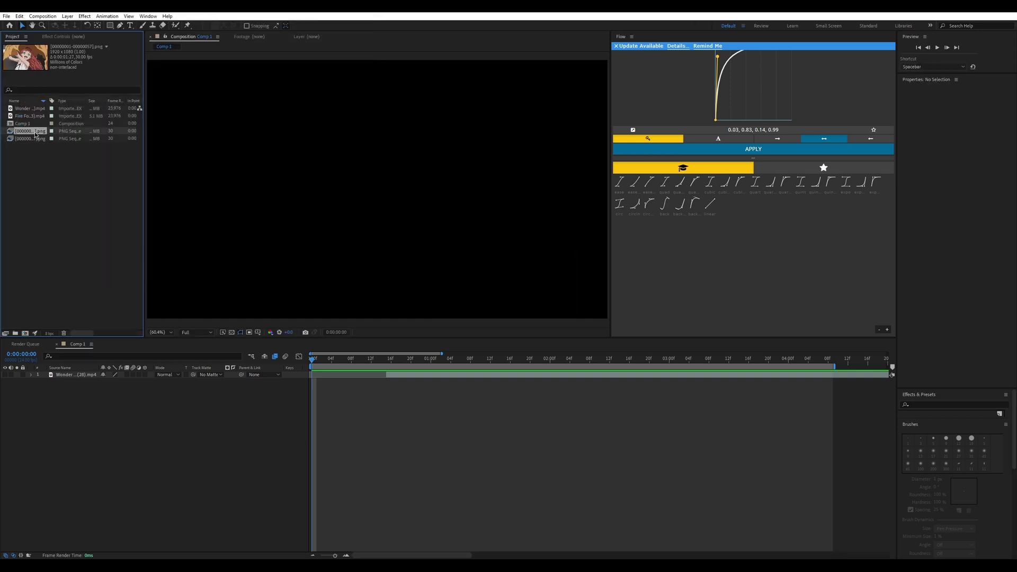
Place the interpolated PNG sequence above the original clip at the composition's start and make the original clip begin after the sequence ends.
left_click_drag(109, 253, 323, 379)
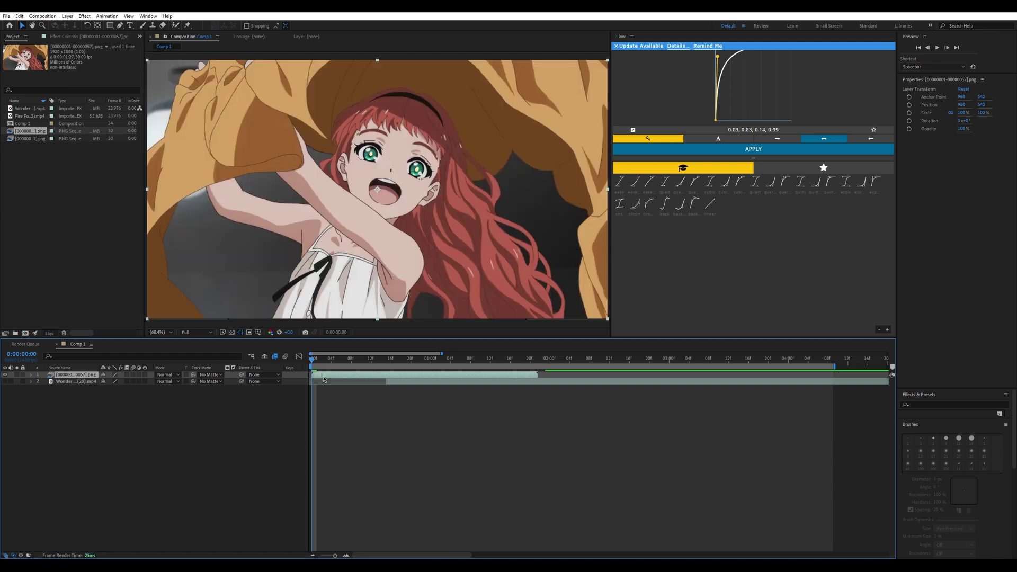
left_click(441, 381)
left_click_drag(545, 384, 556, 385)
left_click(370, 359)
left_click(312, 359)
Enable time remapping on the PNG sequence layer, trim the layer's end to 0:00:01:21, and return to the start.
left_click(334, 376)
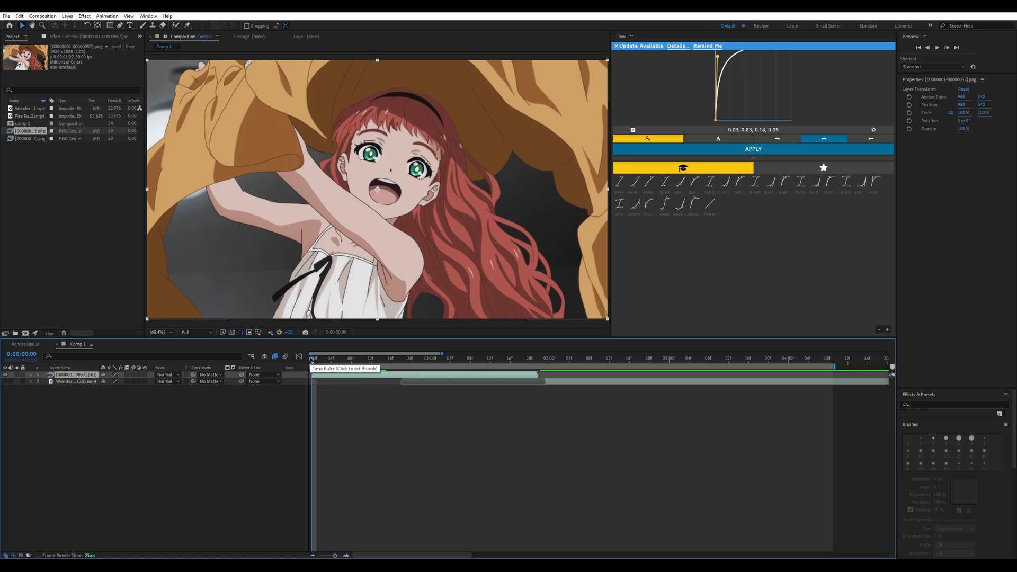
key("ctrl+alt+t")
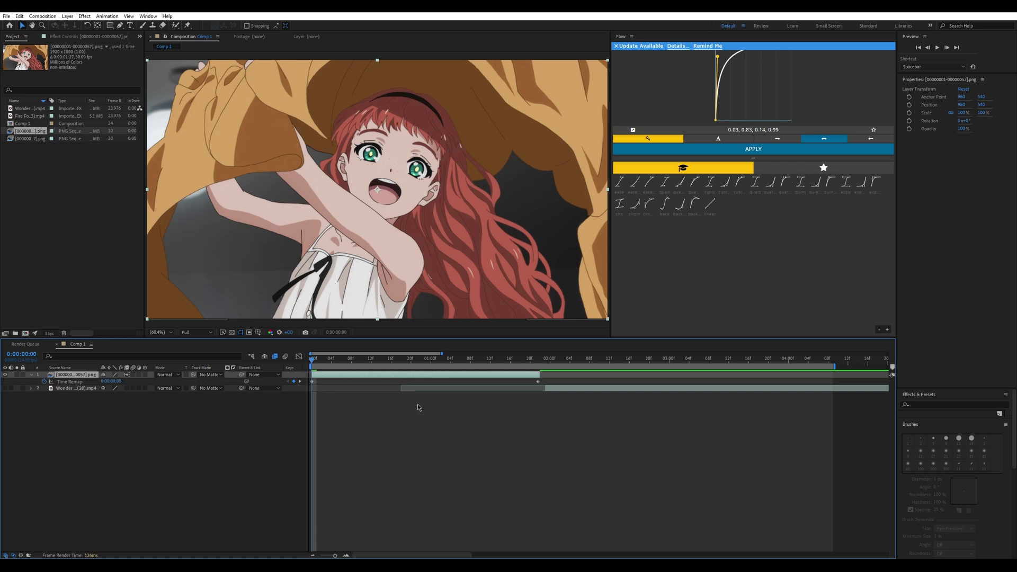
left_click_drag(326, 363, 539, 384)
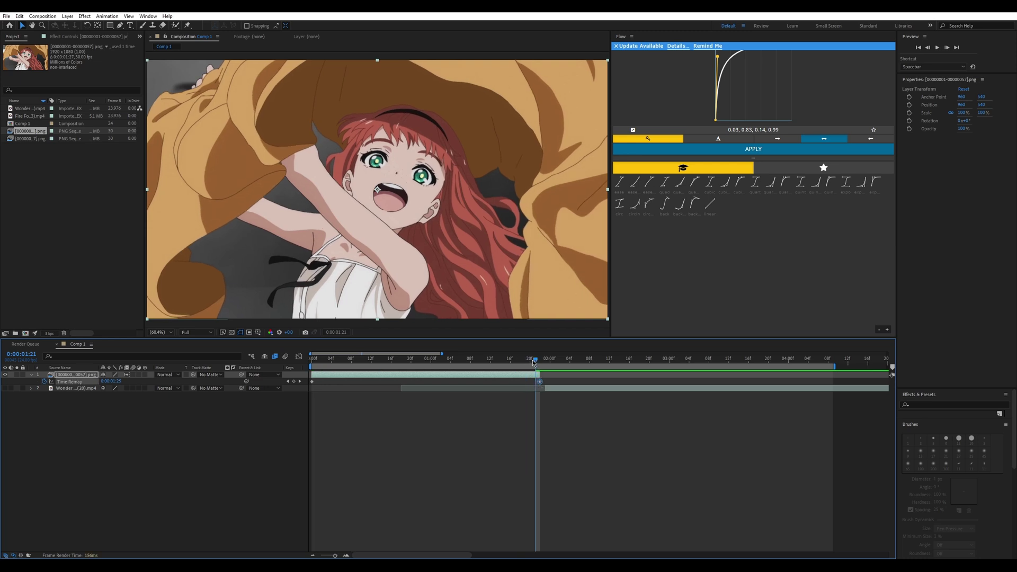
left_click_drag(539, 377, 535, 377)
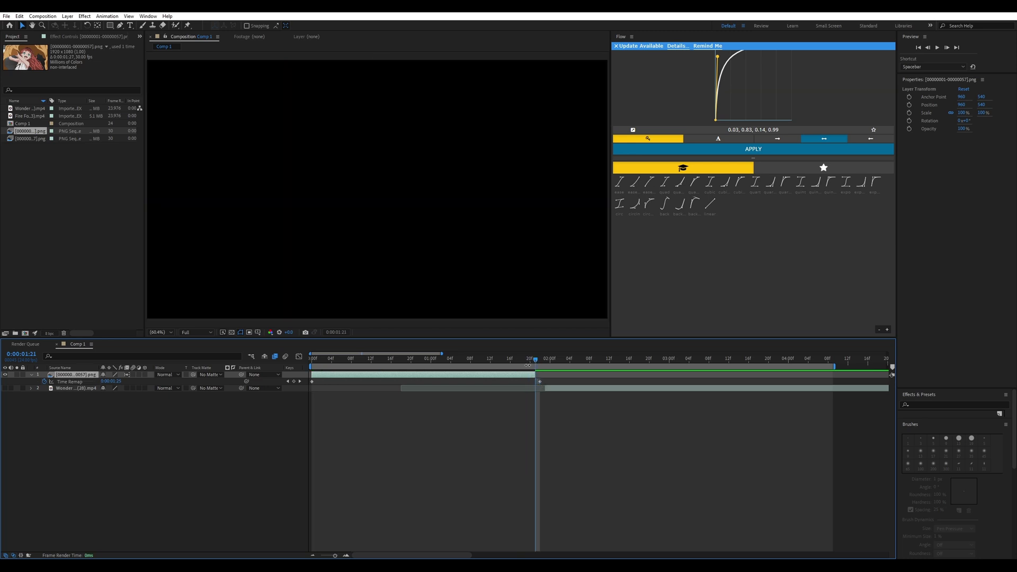
key("Home")
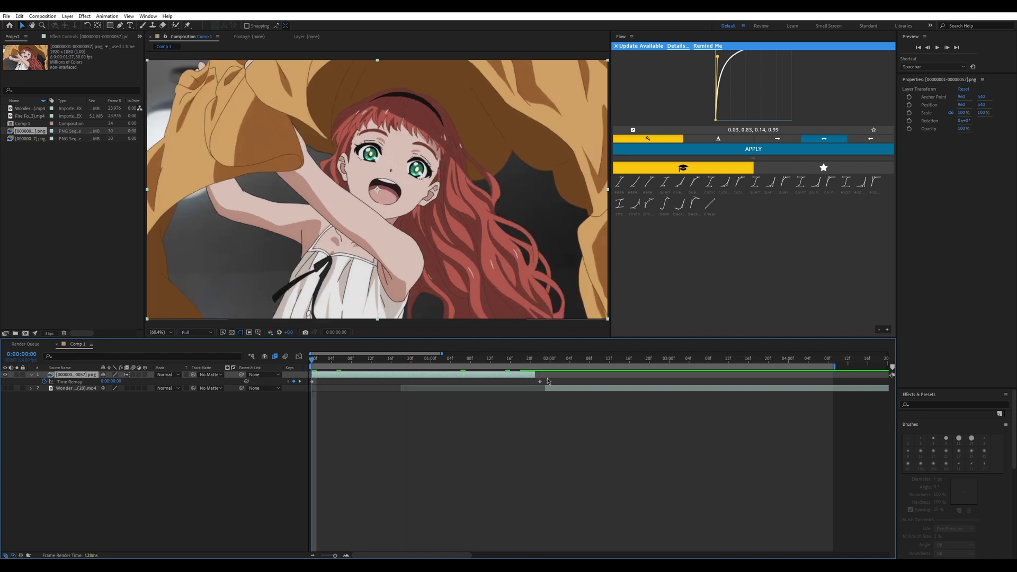
Apply Easy Ease to both Time Remap keyframes and show their curve in the Graph Editor.
left_click(548, 380)
left_click(540, 382)
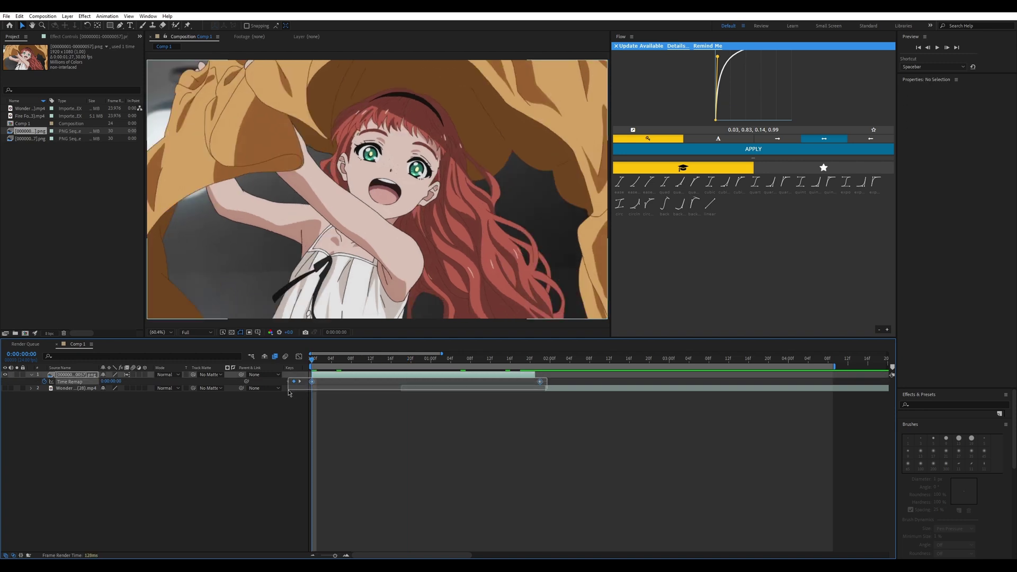
left_click(298, 356)
Try a Time Remap curve that is steep at both ends and slow in the middle, and preview it.
left_click_drag(387, 530, 327, 453)
left_click_drag(463, 382, 539, 467)
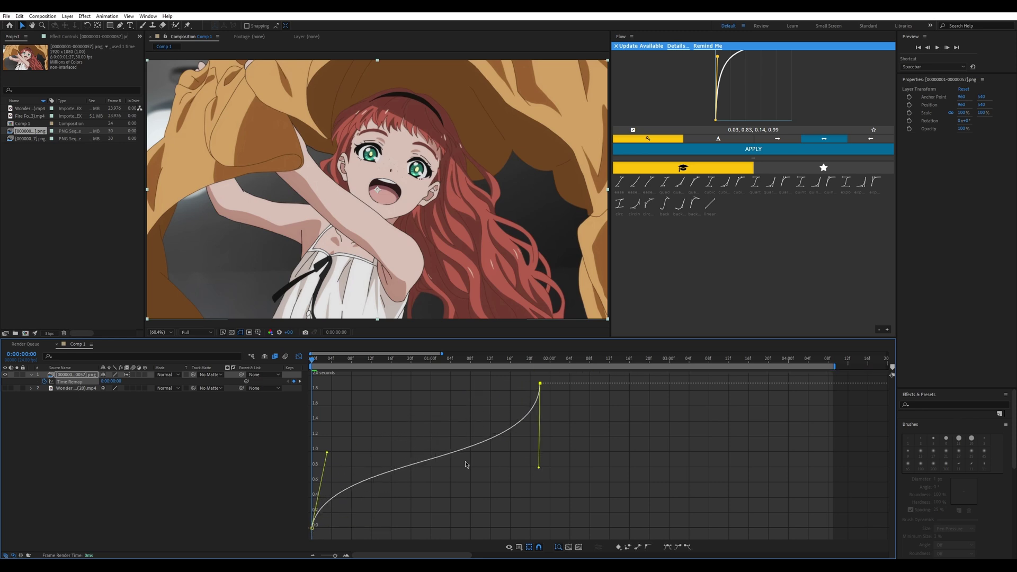
left_click_drag(326, 453, 314, 439)
left_click_drag(315, 363, 471, 359)
key("space")
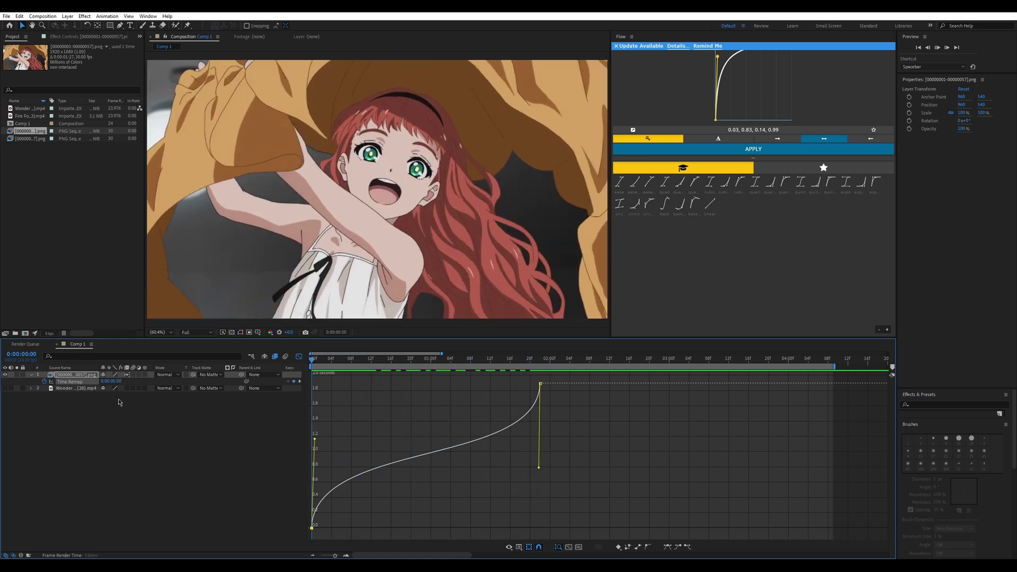
Restore the default Easy Ease shape of the Time Remap curve in the Graph Editor.
left_click(299, 357)
left_click(299, 357)
left_click(298, 356)
left_click(298, 356)
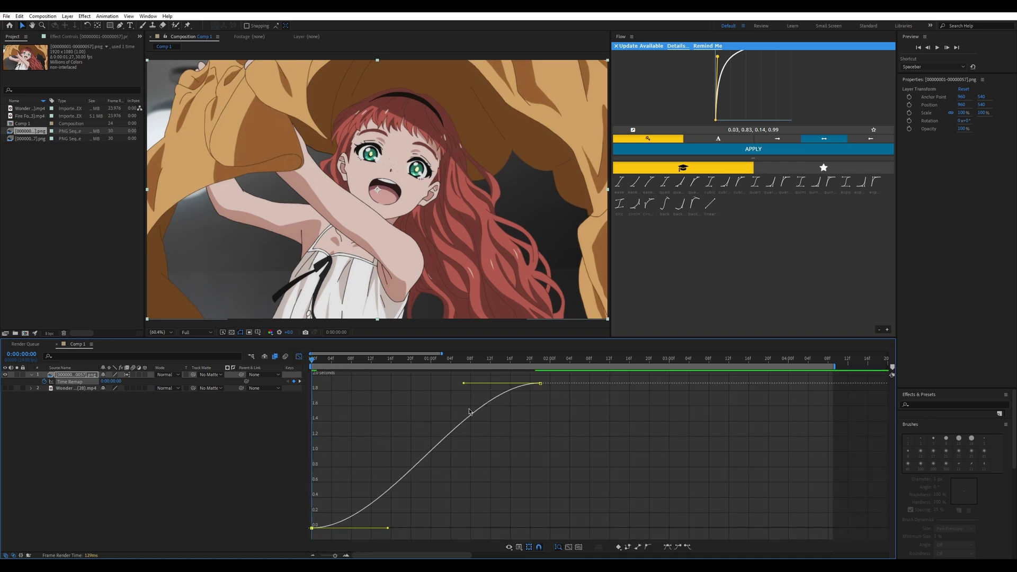
Reshape the Time Remap curve to rise quickly at the start and ease out slowly toward the last keyframe, and preview it.
left_click_drag(464, 384, 319, 388)
left_click_drag(387, 528, 319, 529)
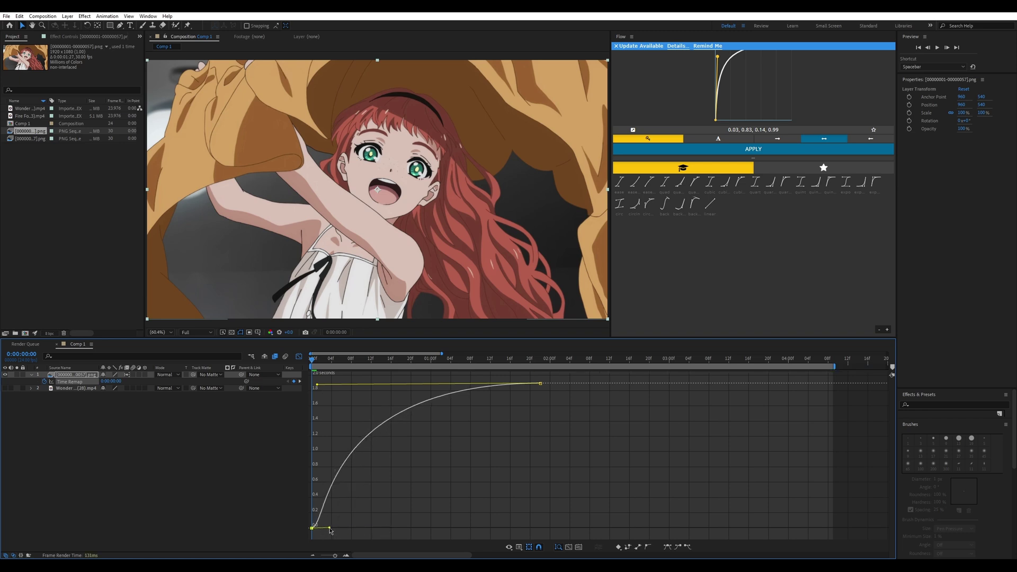
key("space")
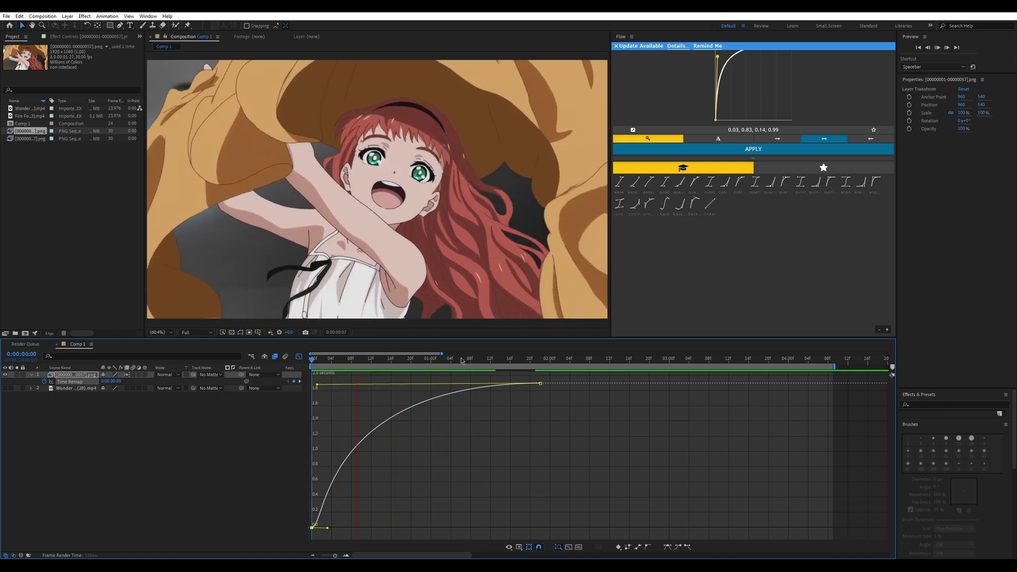
key("space")
Move the final Time Remap keyframe to about 0:00:02:04, set the current time to 0:00:01:10, and close the Graph Editor.
left_click_drag(424, 360, 480, 364)
left_click(299, 357)
left_click(511, 362)
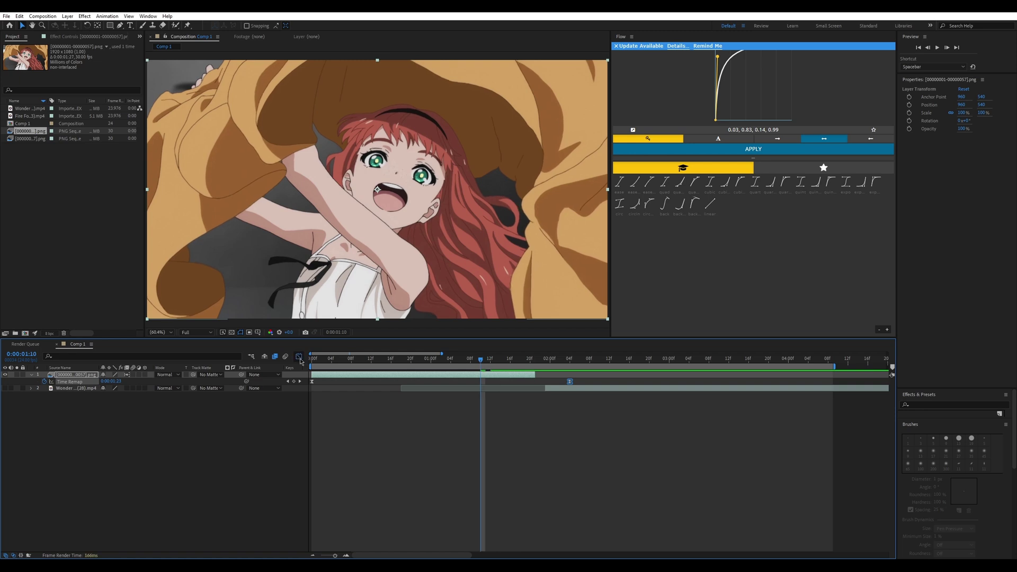